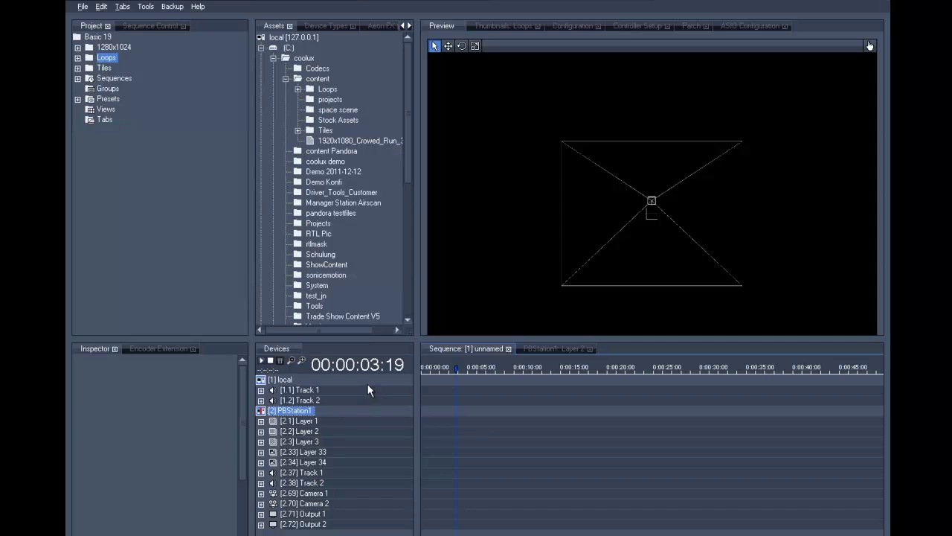
- Assign PixelRasterLow.png to Layer 1 and raise its opacity so it shows
click(311, 413)
click(299, 422)
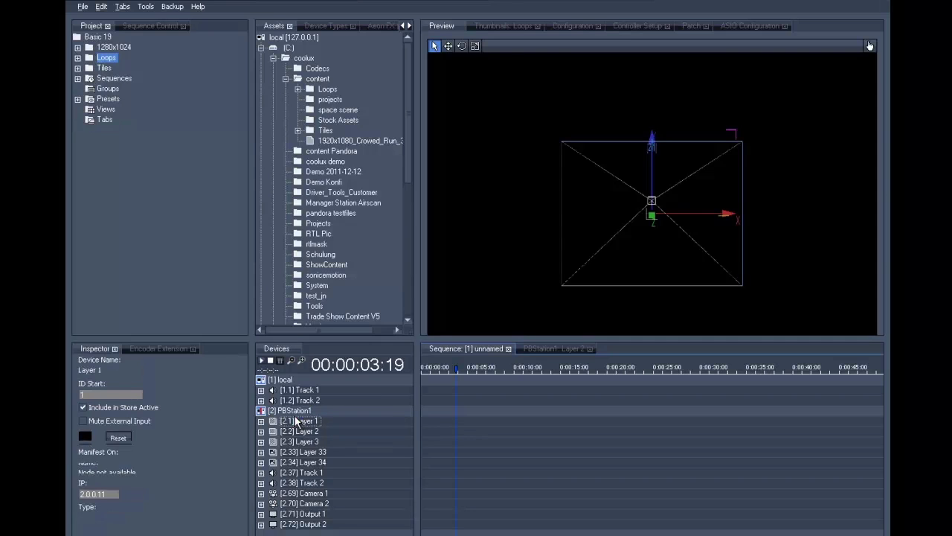
double_click(96, 48)
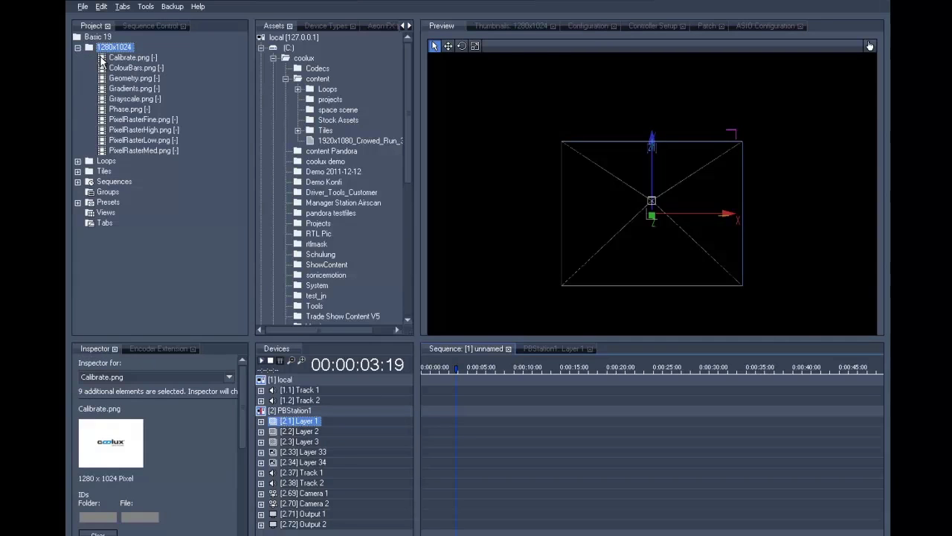
click(141, 141)
click(526, 351)
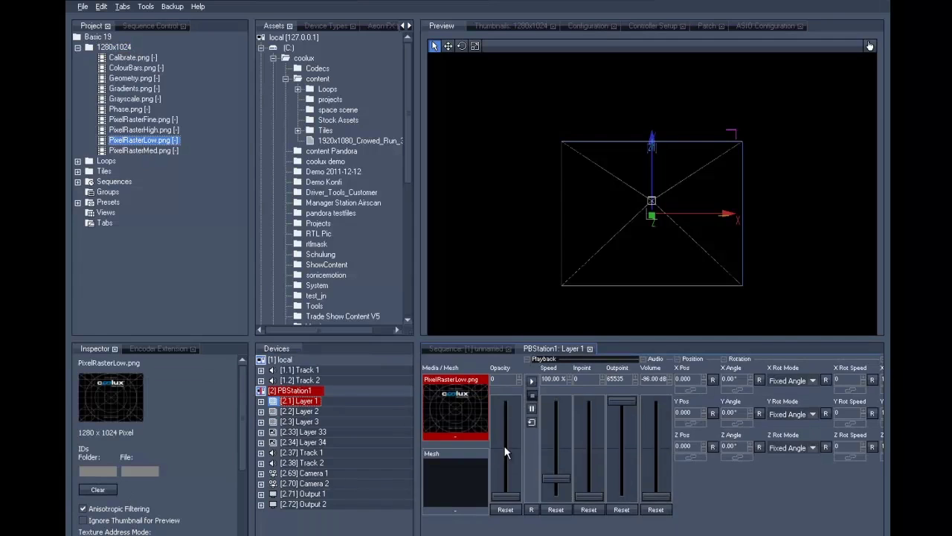
drag(506, 446, 508, 416)
- Set the lens shift X offset of Camera 1 and Camera 2 to -8
click(491, 350)
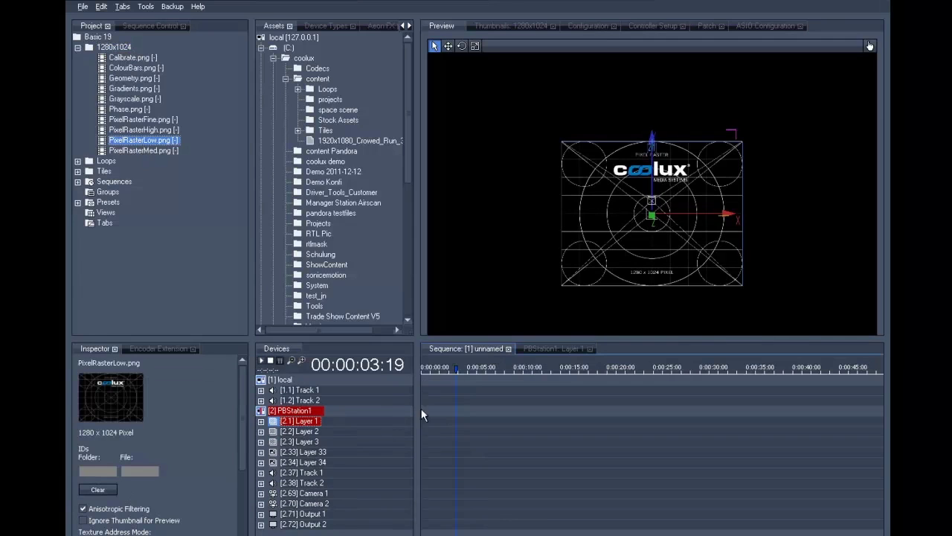
click(314, 494)
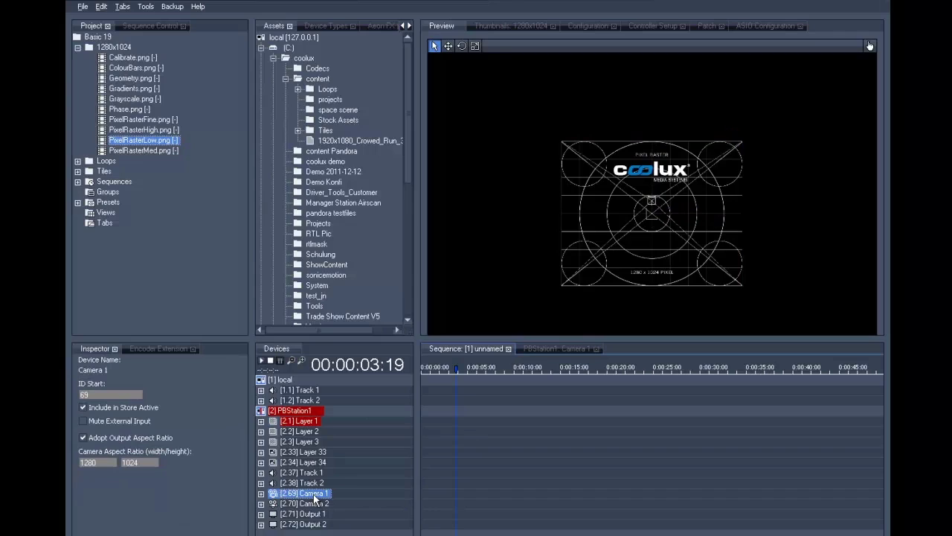
ctrl+click(314, 505)
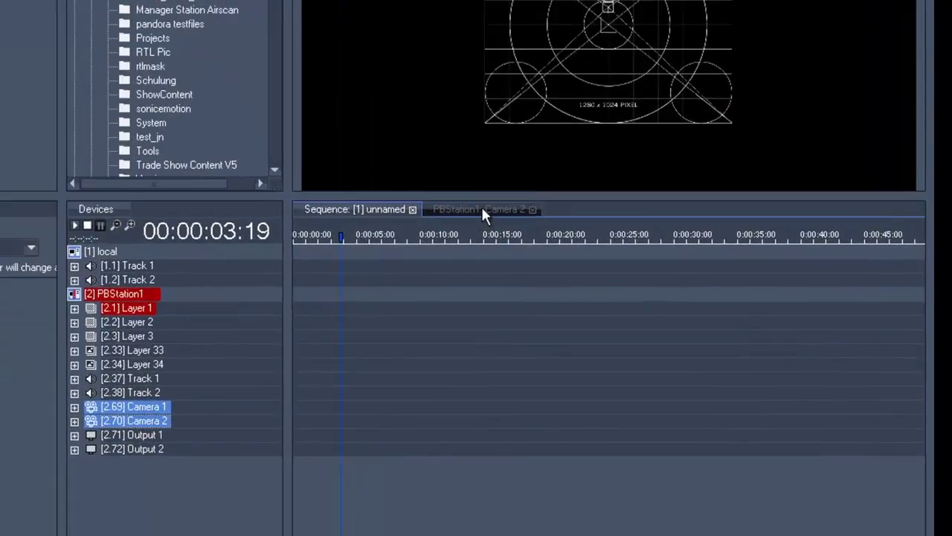
click(482, 211)
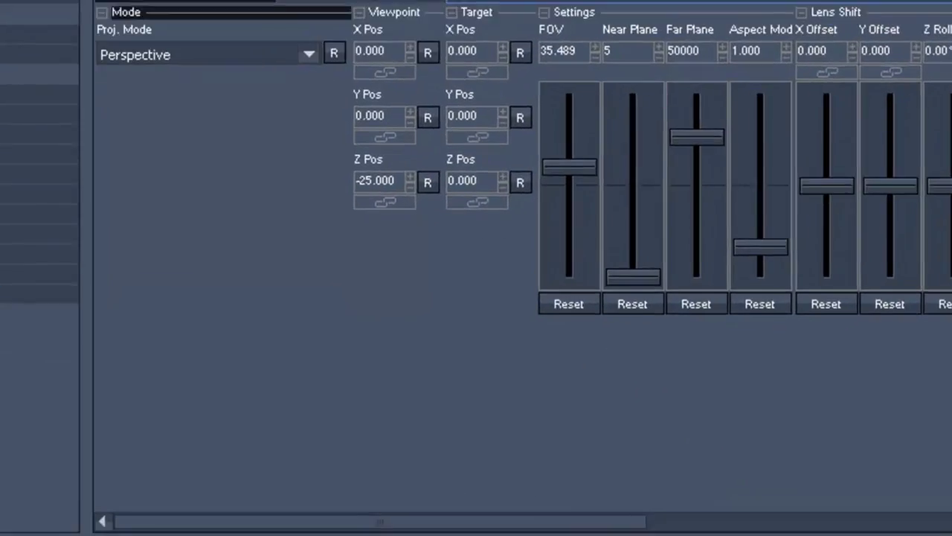
click(660, 529)
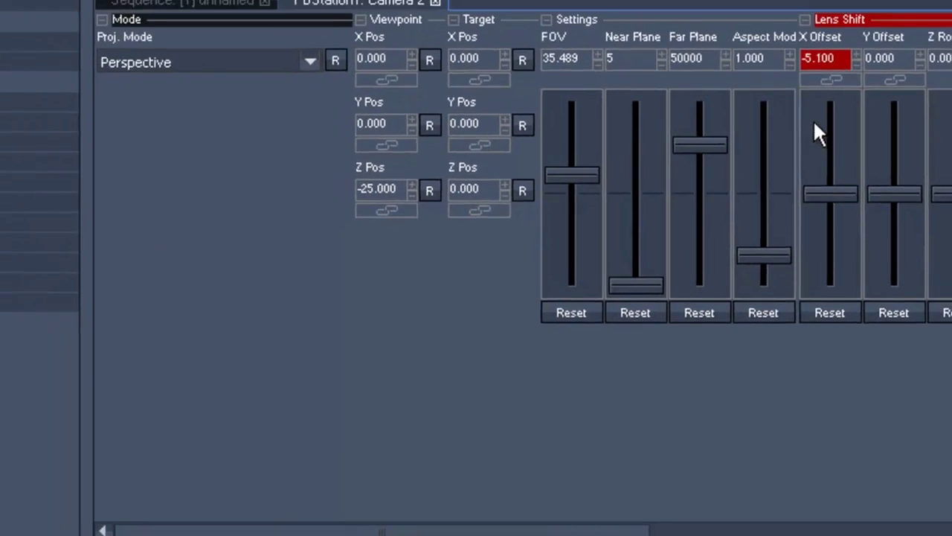
drag(819, 133, 803, 446)
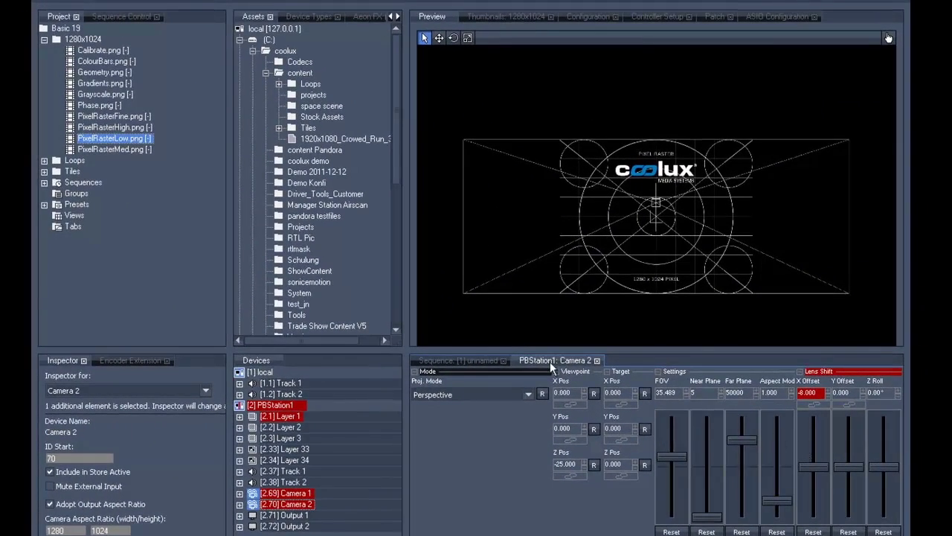
- Store the layer and camera state as timeline clips with Store Active, then move the playhead to 15:02
click(476, 360)
right_click(462, 381)
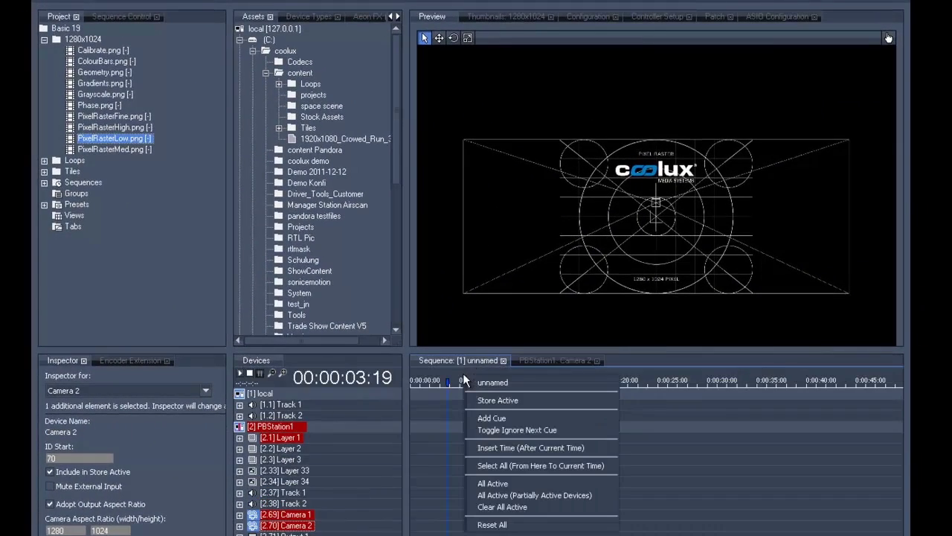
click(480, 400)
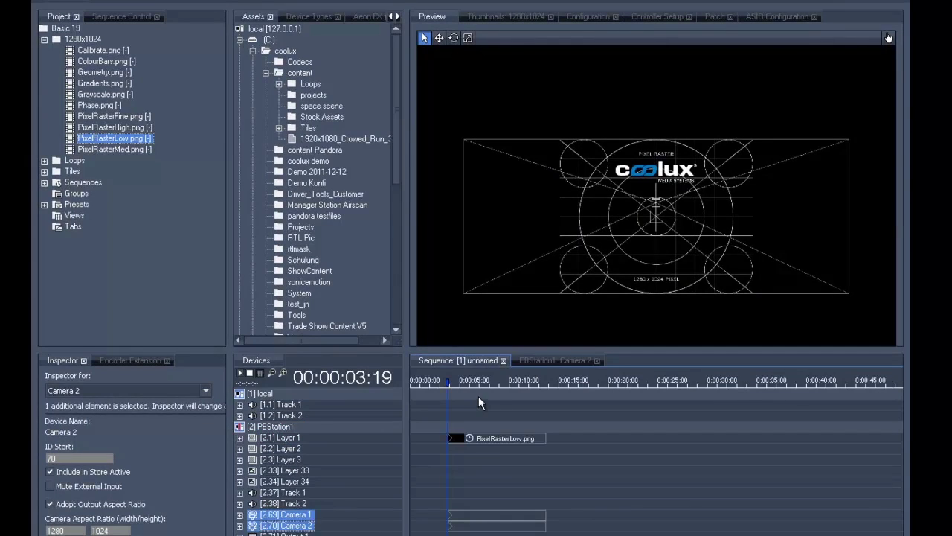
click(542, 519)
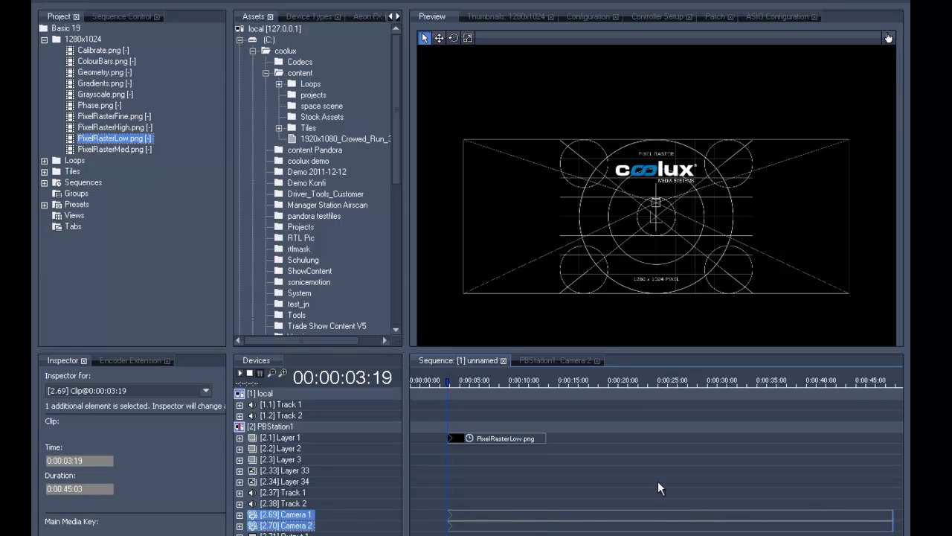
click(562, 382)
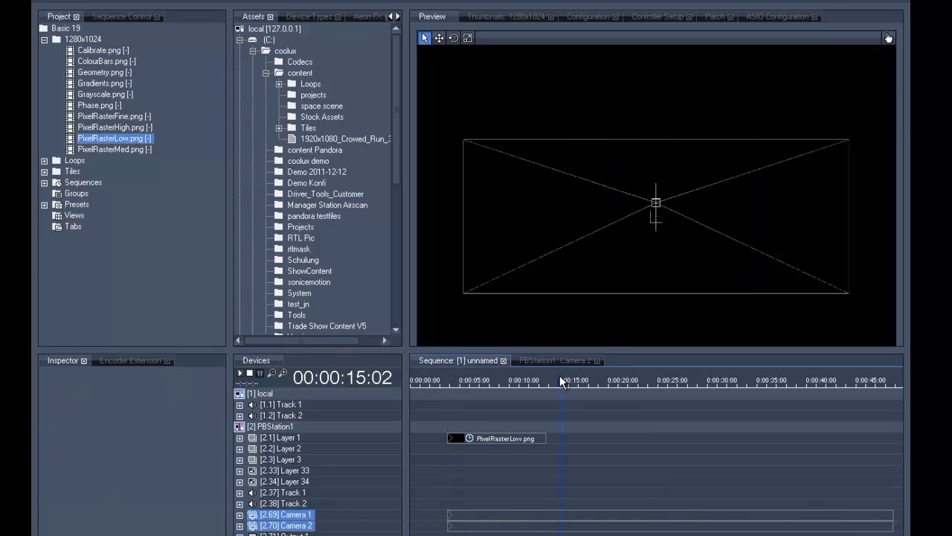
- Put the blinkingline fire loop on Layer 1 at opacity 255 and X scale 2.02
click(283, 439)
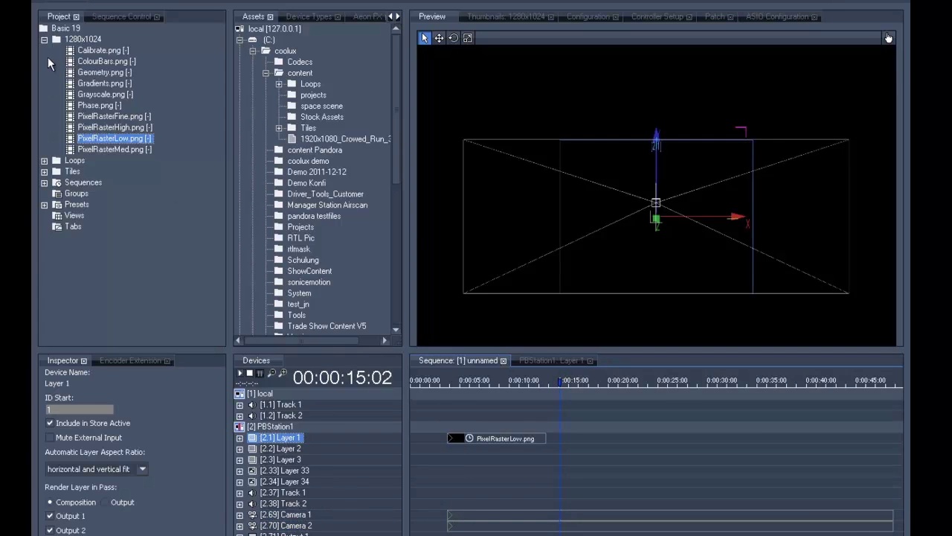
click(45, 40)
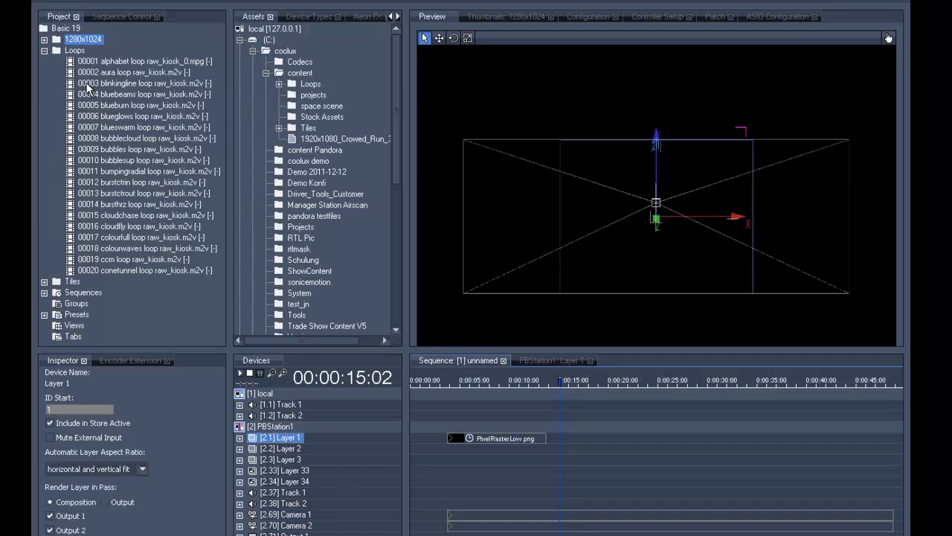
click(88, 84)
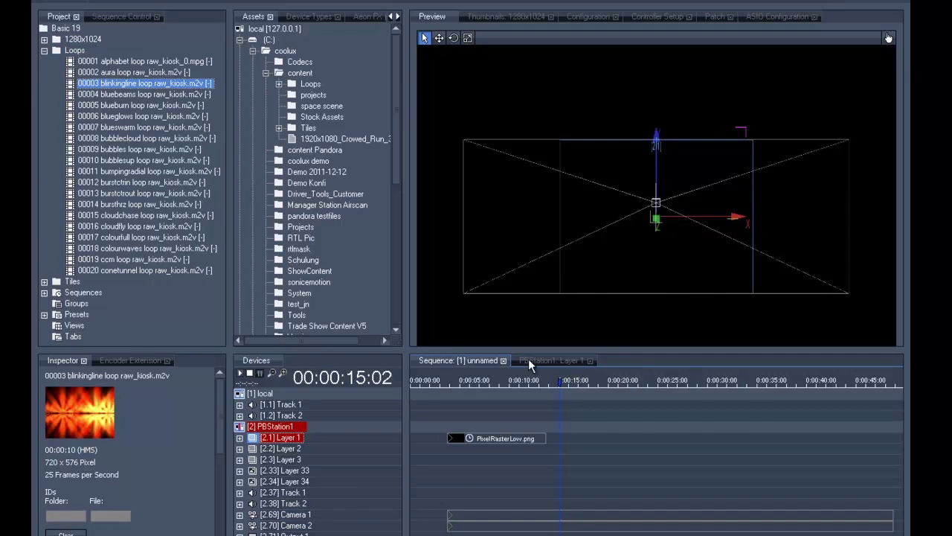
click(530, 363)
drag(500, 476, 499, 418)
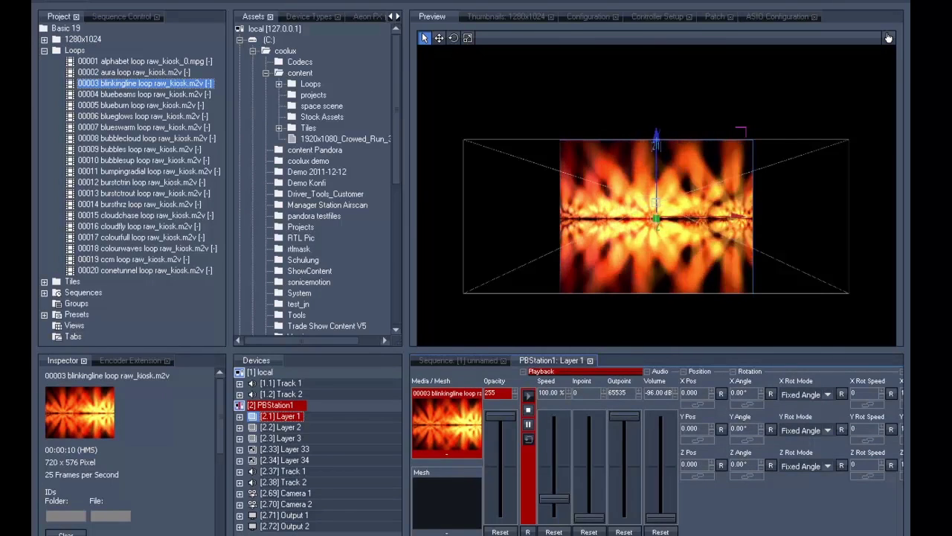
drag(835, 394, 802, 328)
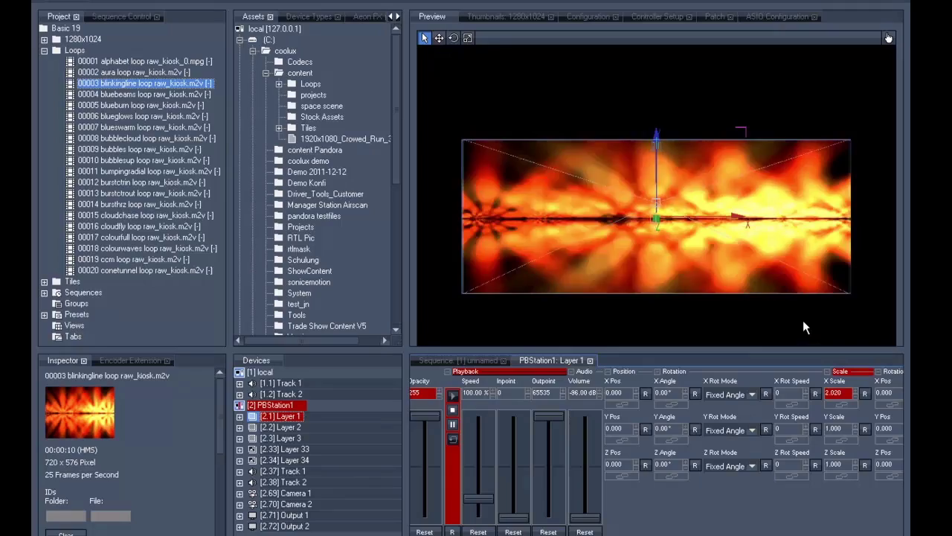
- Store the fire loop as a Layer 1 clip at 15:02 and uncheck Lock To Time
click(493, 360)
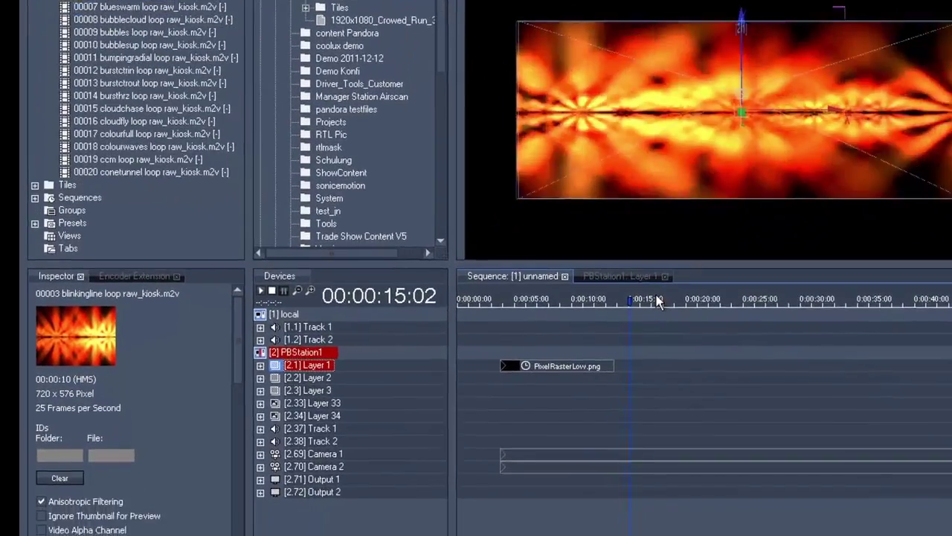
right_click(594, 389)
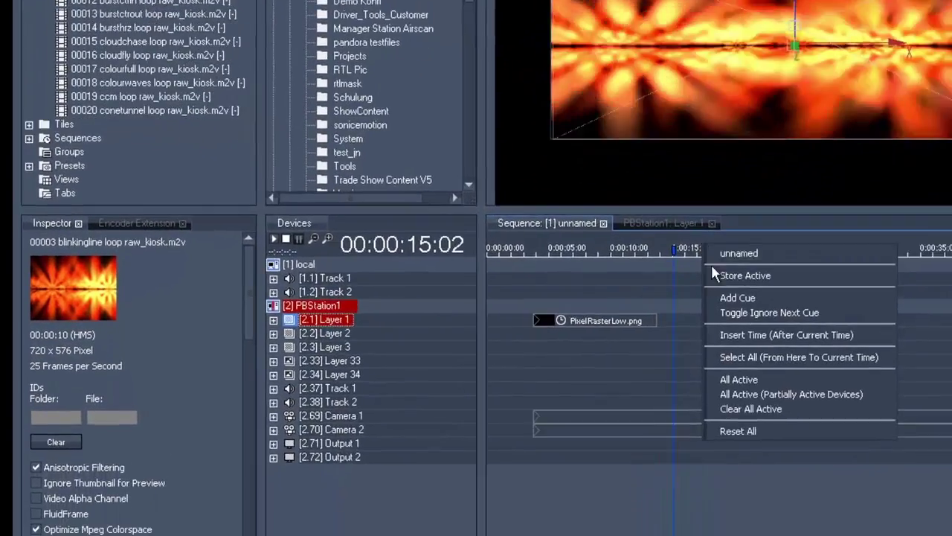
click(714, 276)
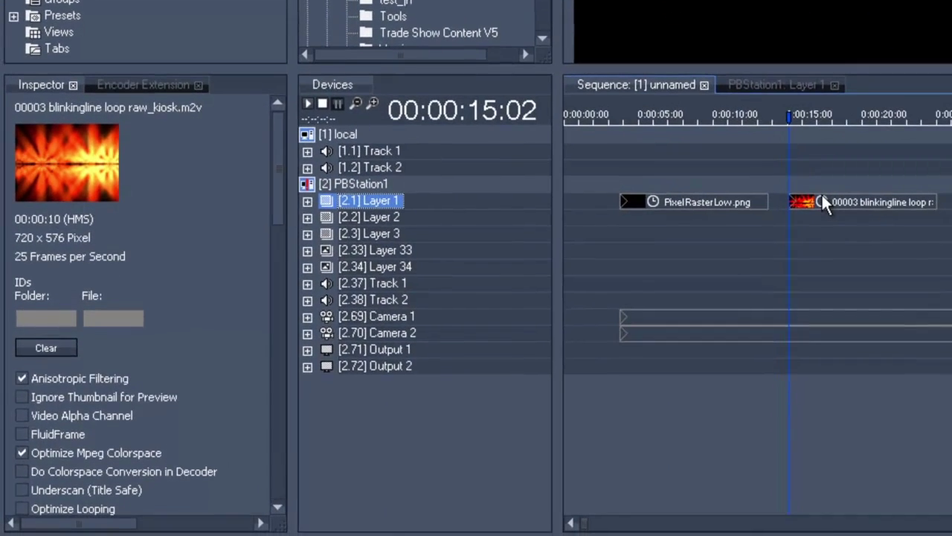
click(824, 197)
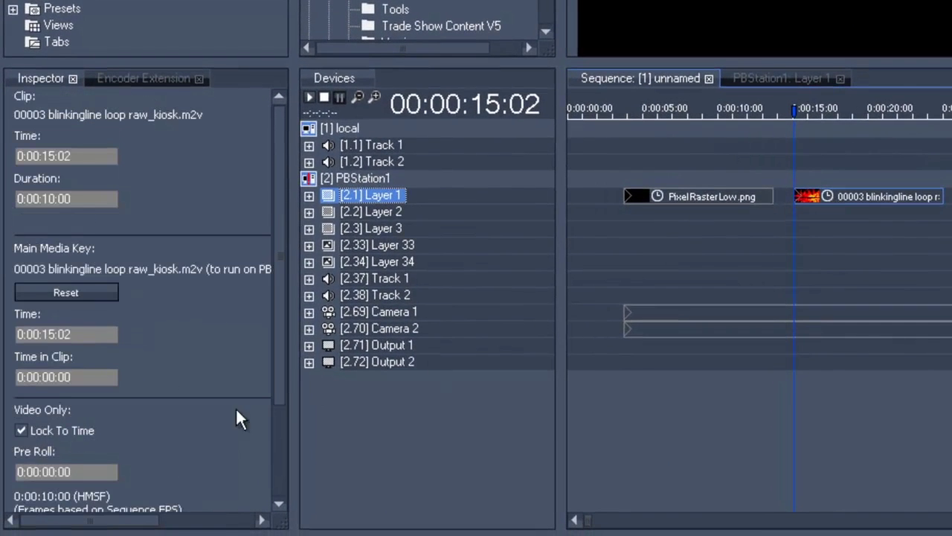
click(33, 430)
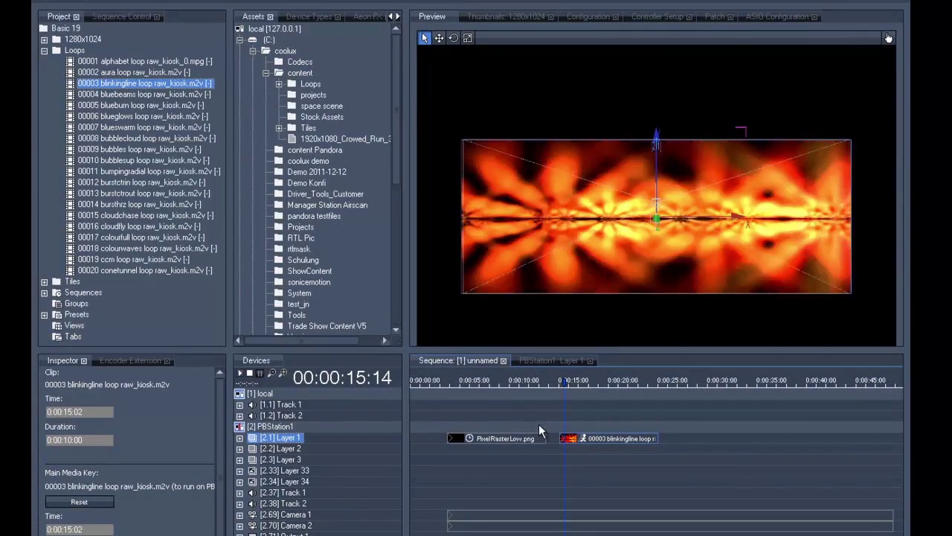
- Select the [2.2] Layer 2 row in the Devices list
click(290, 448)
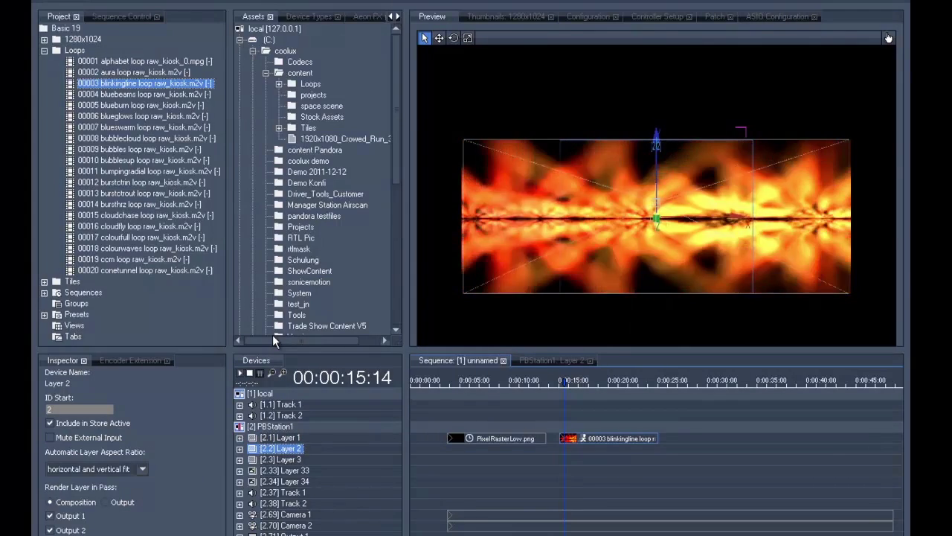
- Assign the blueswarm loop to Layer 2 and raise its opacity to 255
click(123, 128)
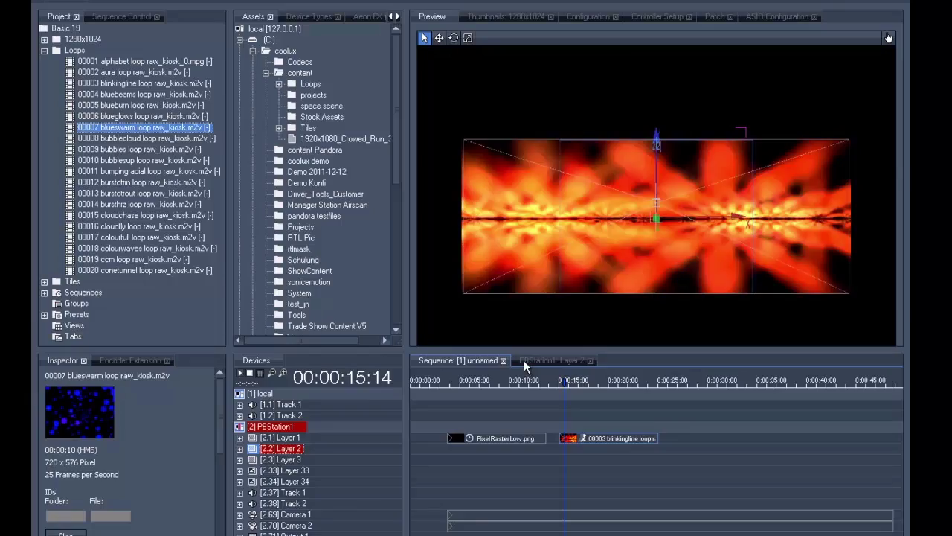
click(546, 361)
drag(496, 410, 499, 340)
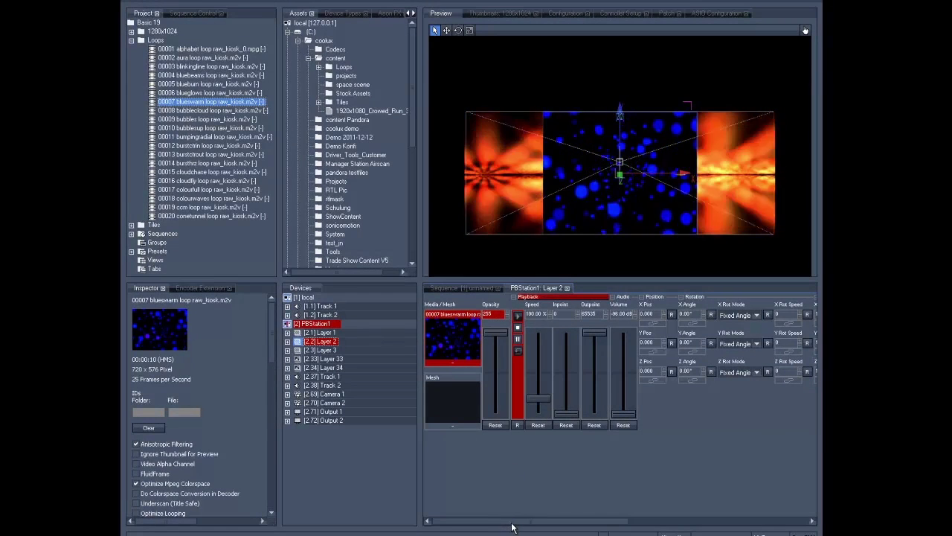
- Scale the blueswarm layer down to 0.380 and move it to X -19, past the left edge
drag(512, 525, 542, 524)
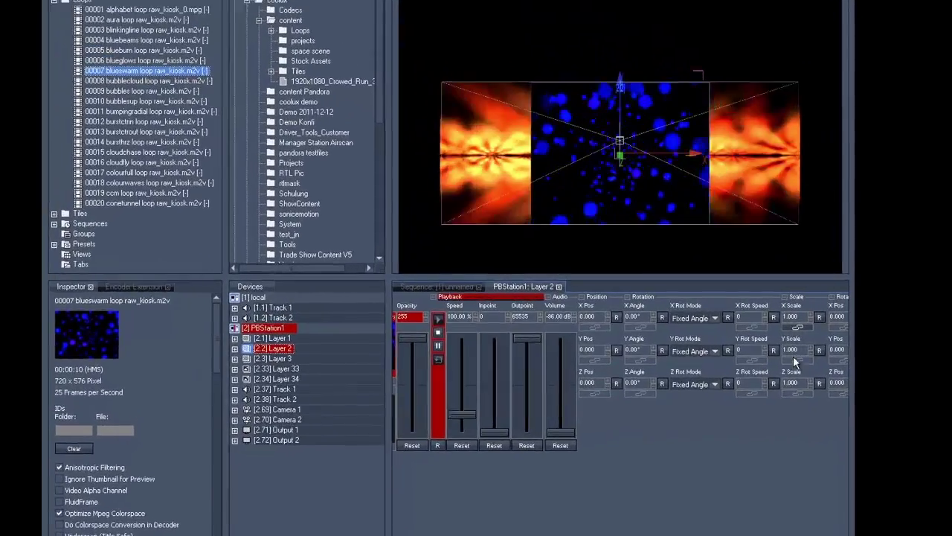
drag(785, 328, 784, 341)
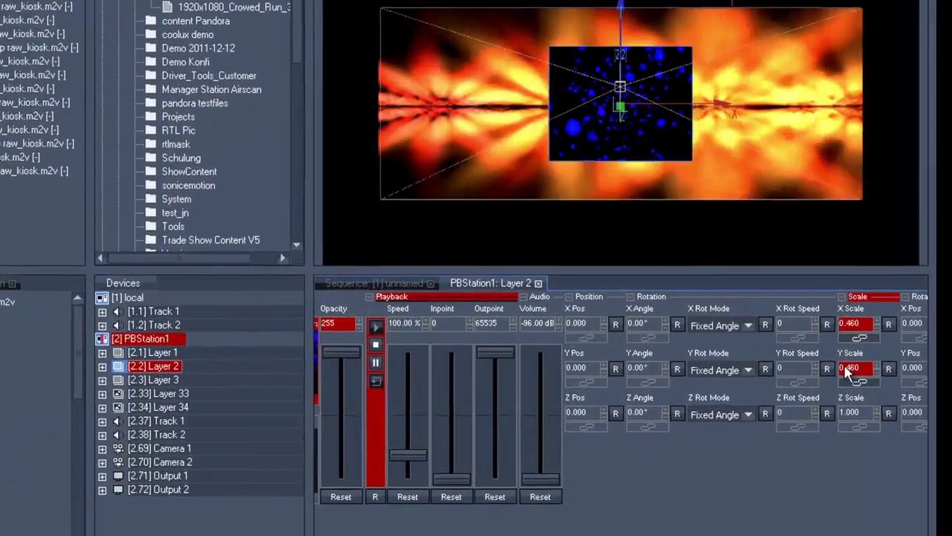
drag(843, 340, 846, 376)
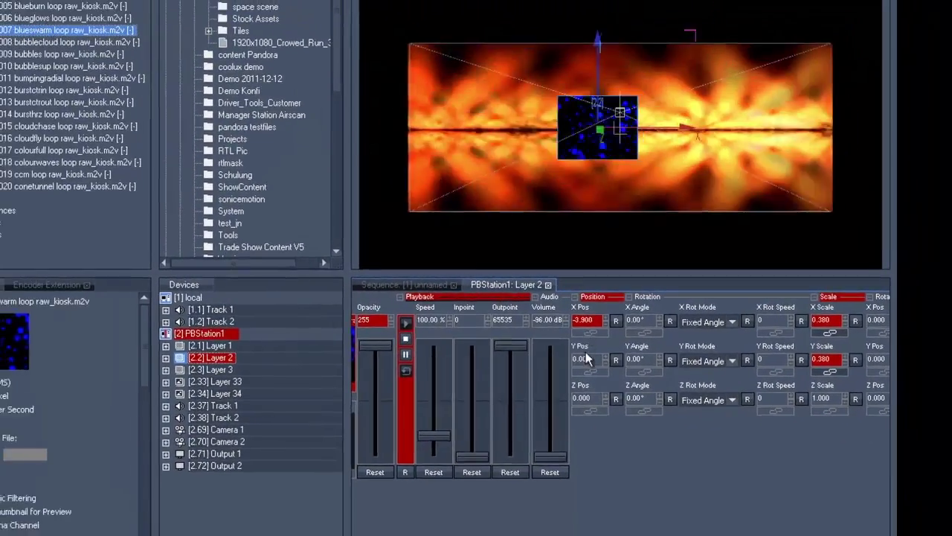
drag(584, 328, 588, 454)
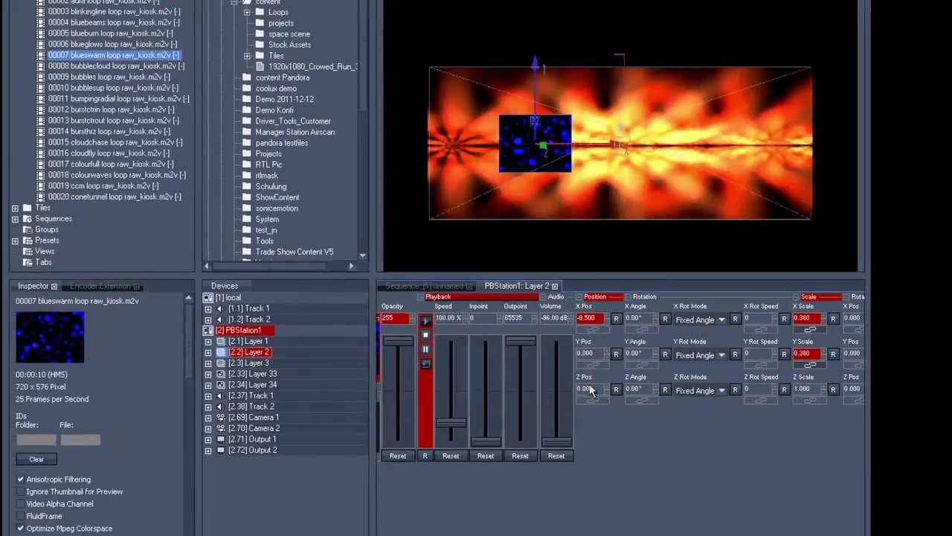
drag(595, 404, 597, 418)
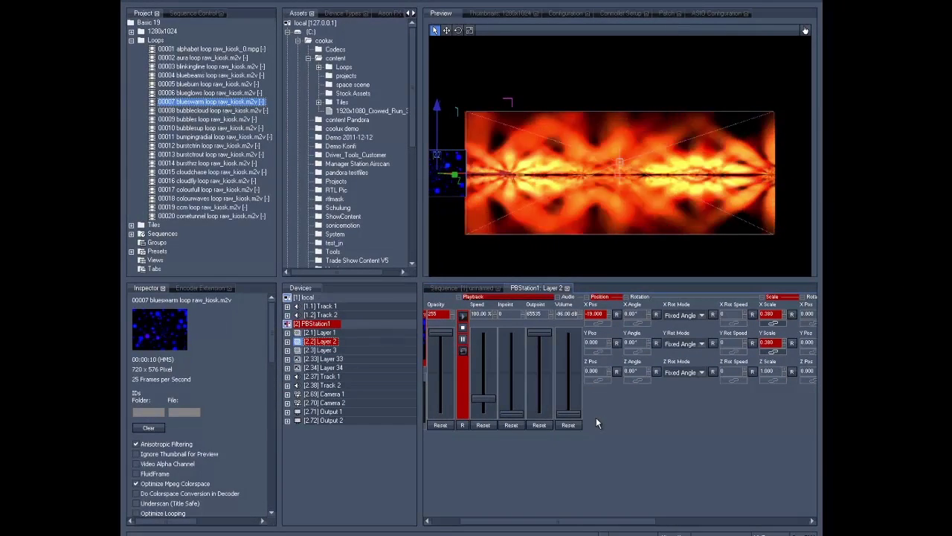
- Store Layer 2's left-edge position as a clip at 15:14 with Store Active
click(461, 288)
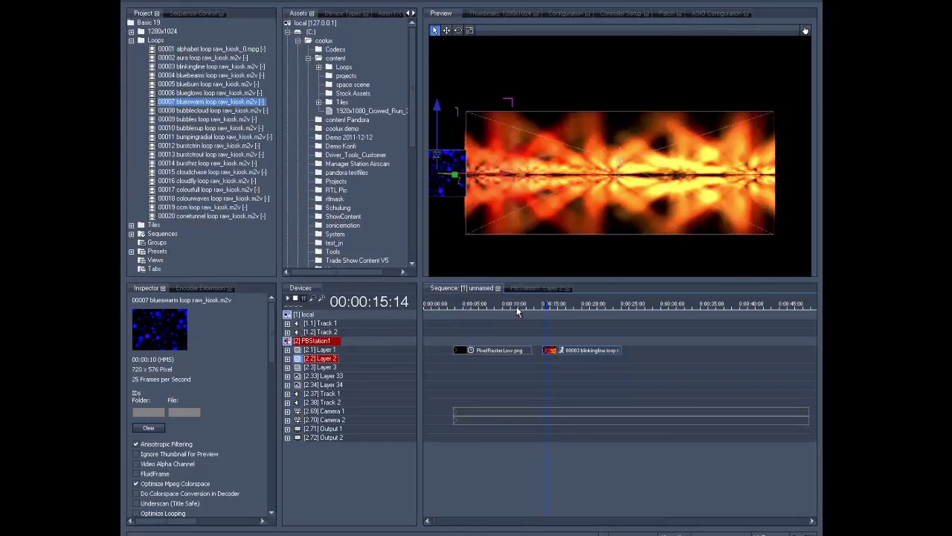
right_click(565, 305)
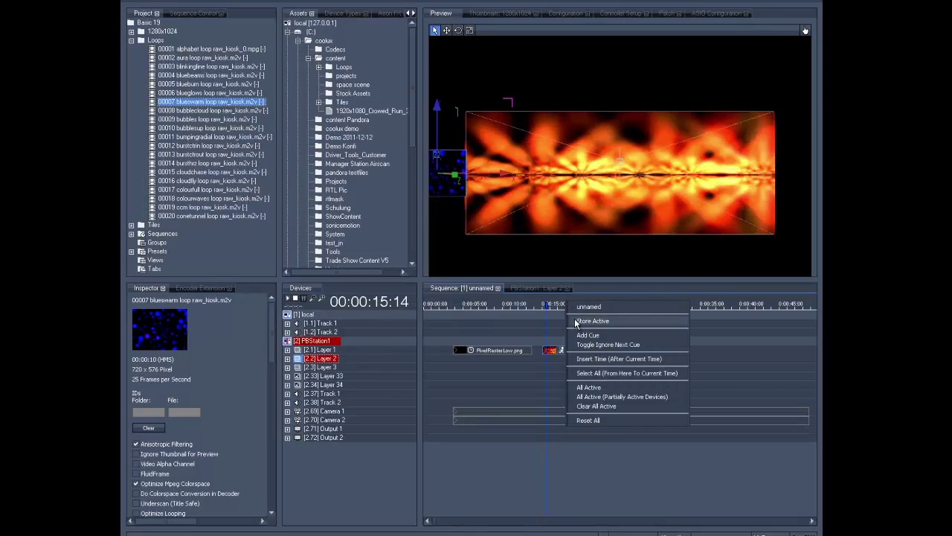
click(574, 321)
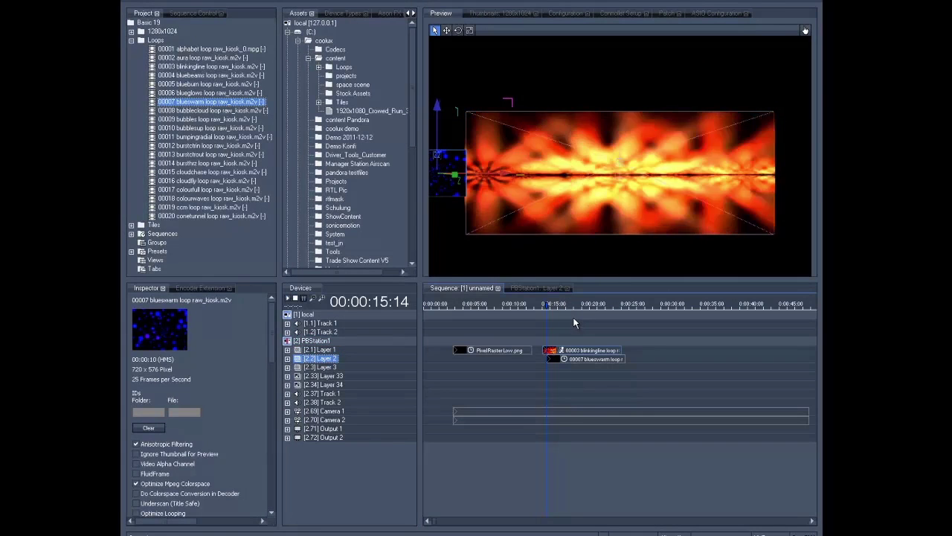
- Advance the playhead by 600 frames to 0:00:21:14
click(381, 300)
text(60)
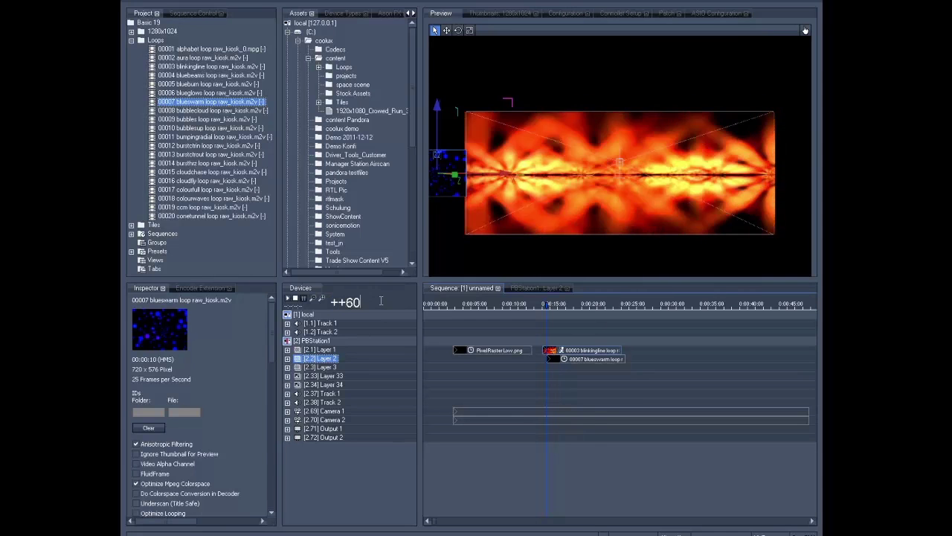
text(0)
key(Return)
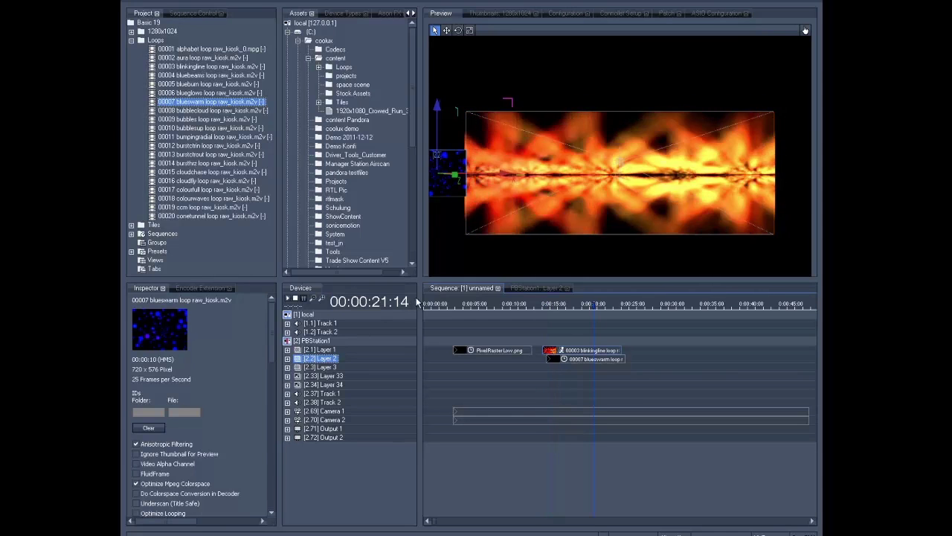
- Slide the blueswarm layer's X position past the right edge, to about 19.4
click(523, 287)
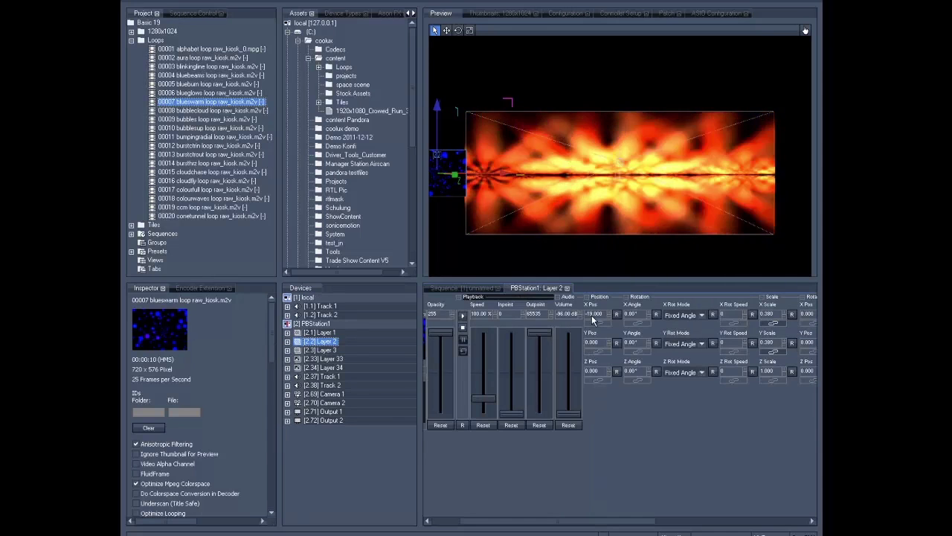
drag(585, 300, 518, 214)
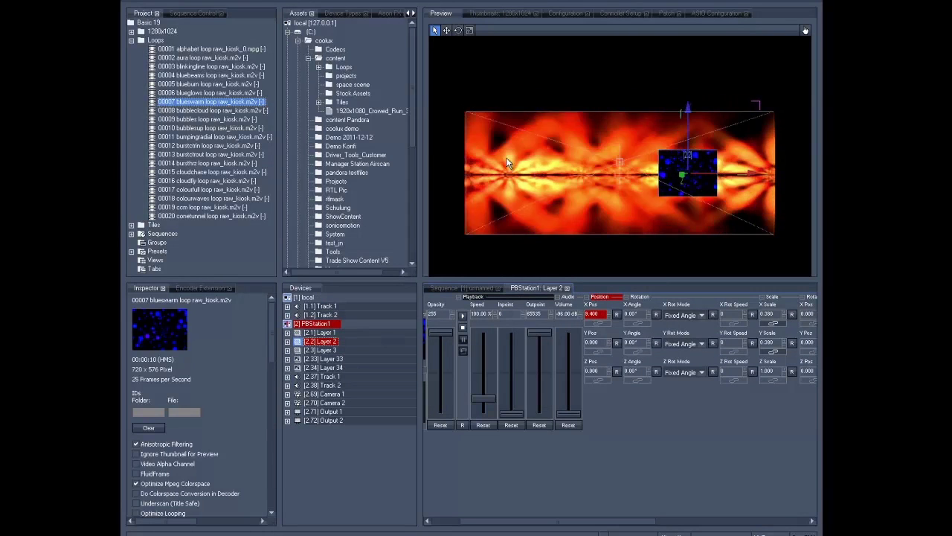
drag(518, 213, 500, 109)
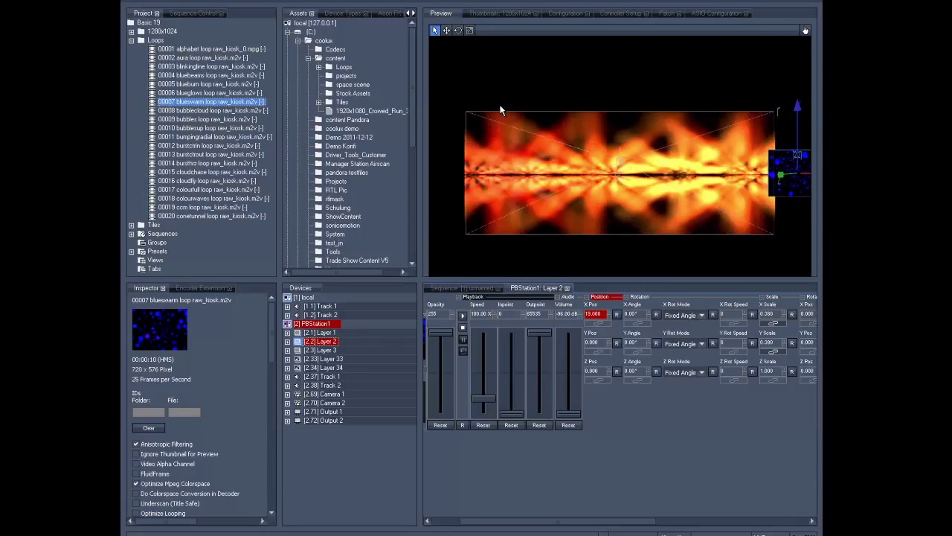
- Store the right-side position on Layer 2 at 21:14 with Store Active
click(474, 288)
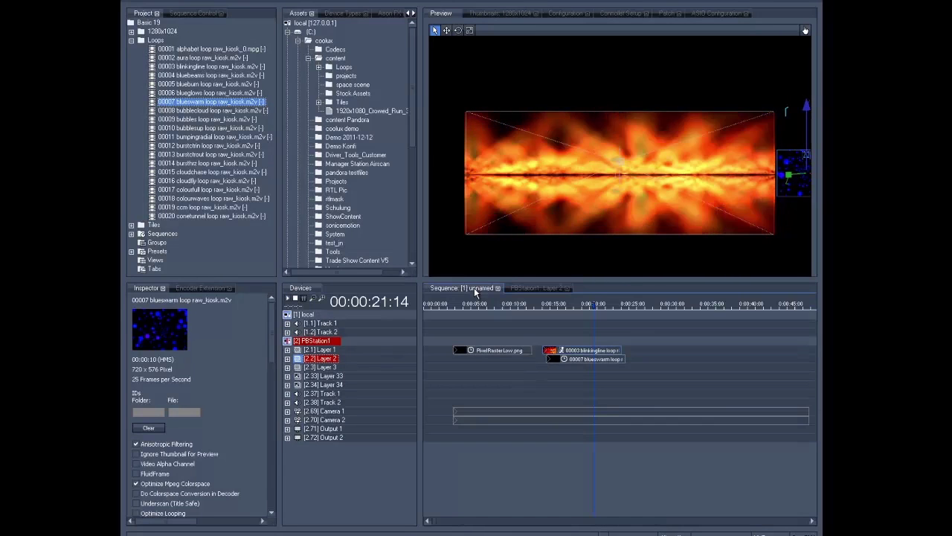
right_click(606, 302)
click(616, 322)
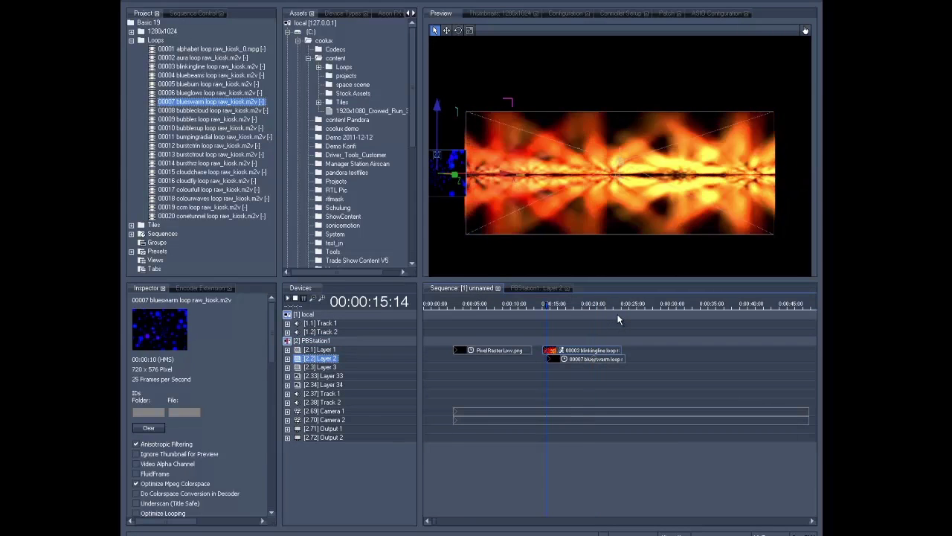
- Play the crossing, then add Cue 1 and drag it to 21:14 on the timeline
key(space)
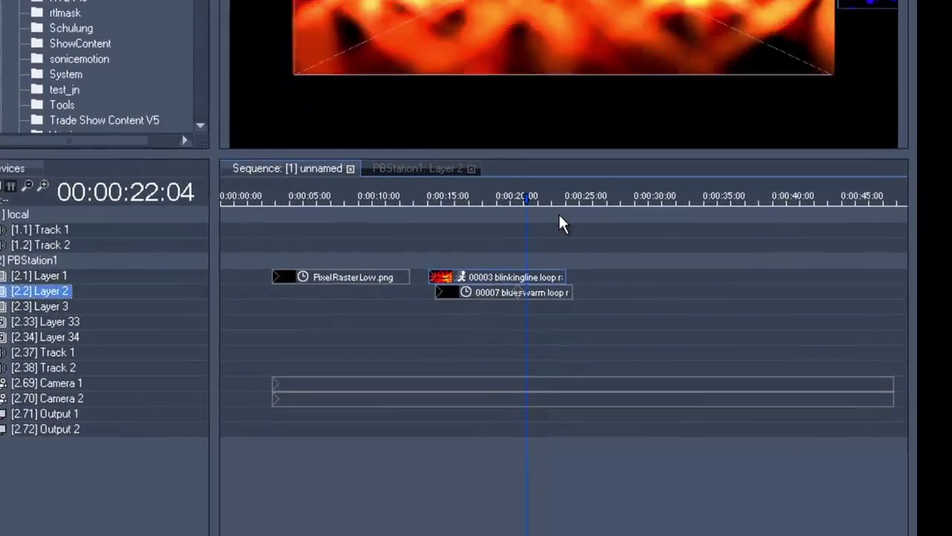
right_click(586, 168)
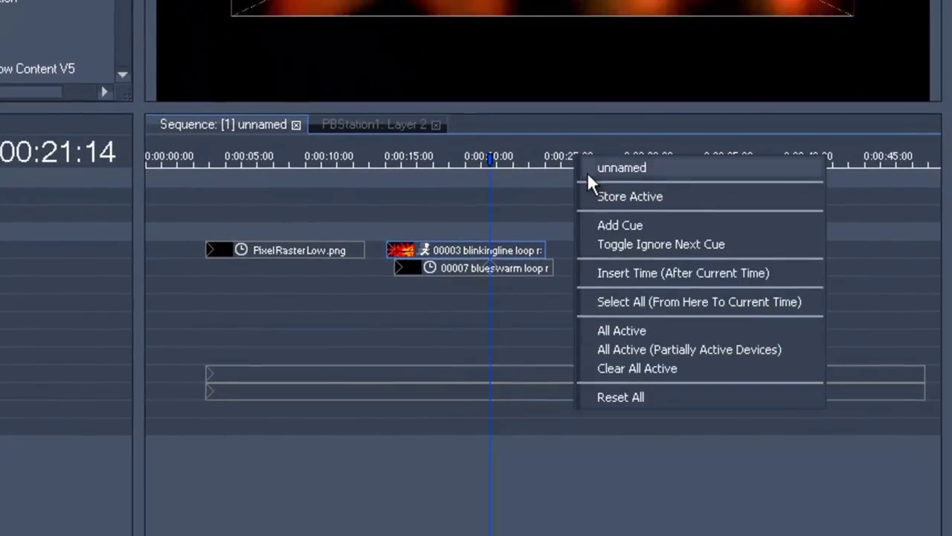
click(612, 231)
drag(576, 158, 491, 157)
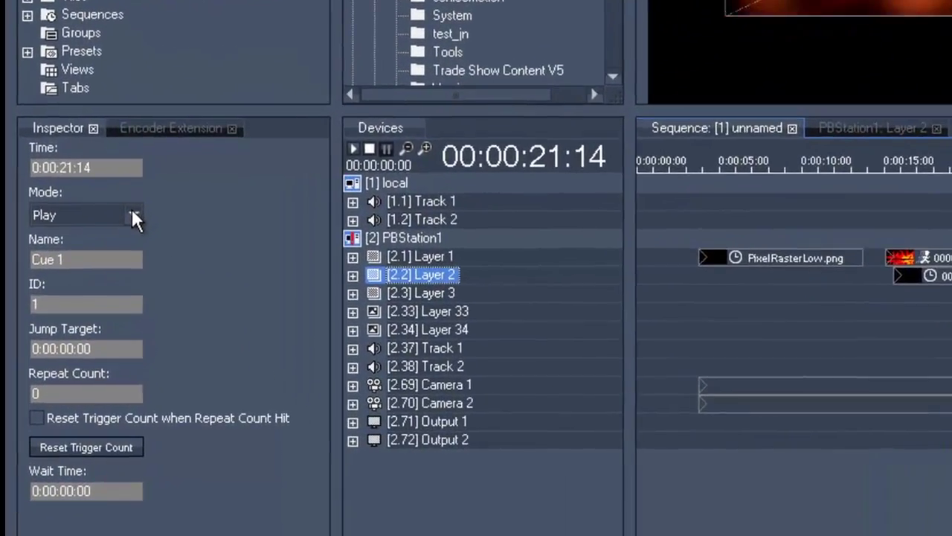
- Set Cue 1 to Jump mode targeting 0:00:15:14 and play to test the loop
click(145, 245)
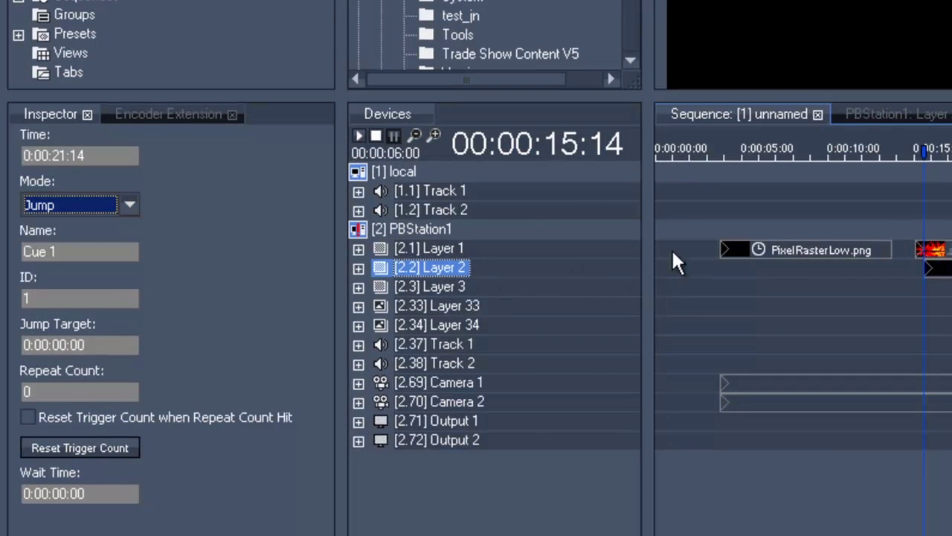
click(71, 344)
text(1514)
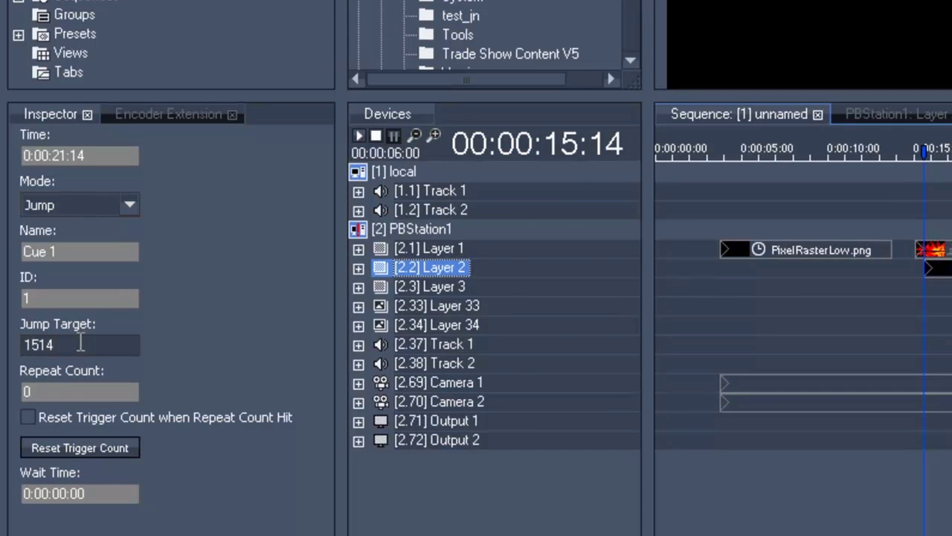
key(Return)
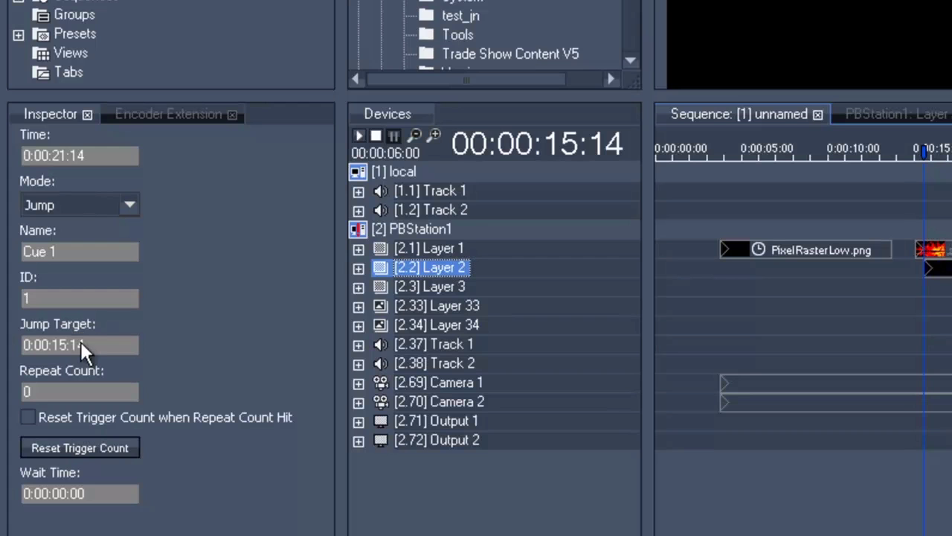
key(space)
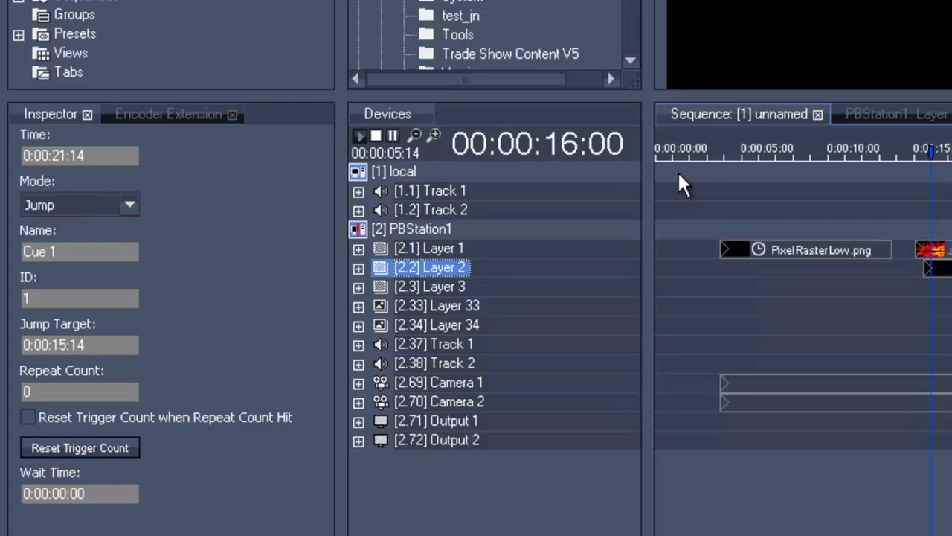